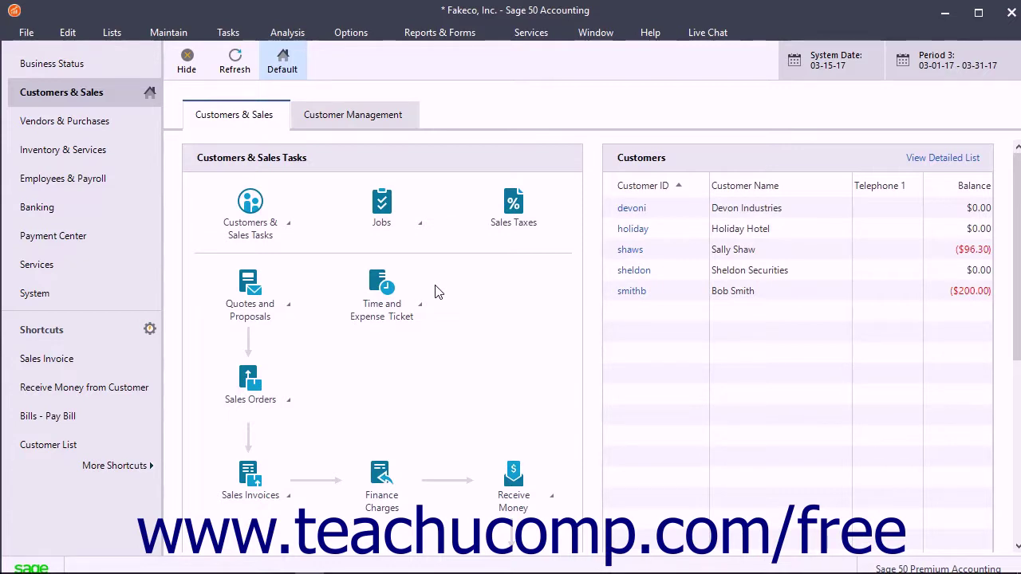
# Open the single Time Ticket entry form from Tasks, then close it again
pyautogui.click(231, 35)
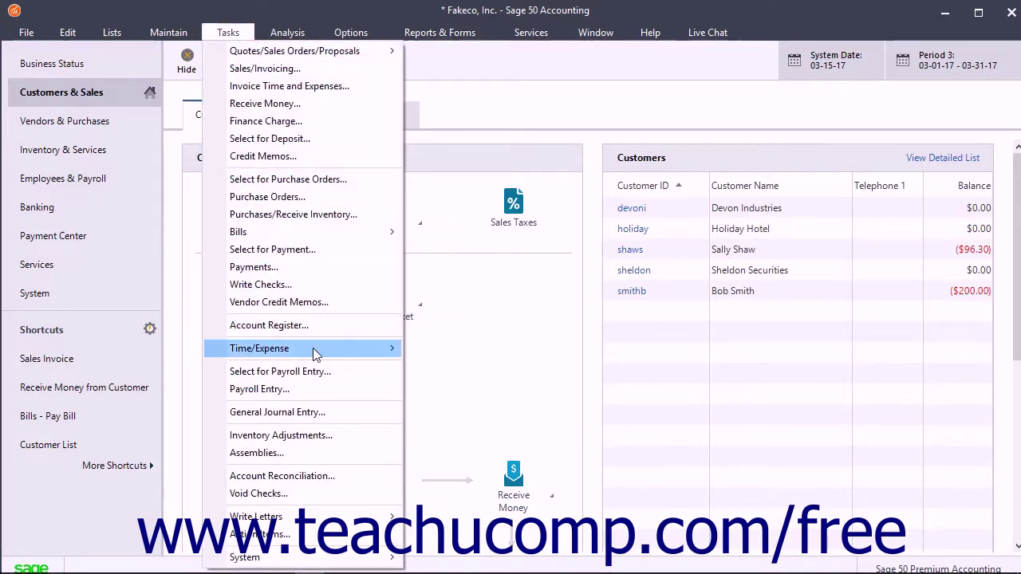
pyautogui.moveTo(333, 355)
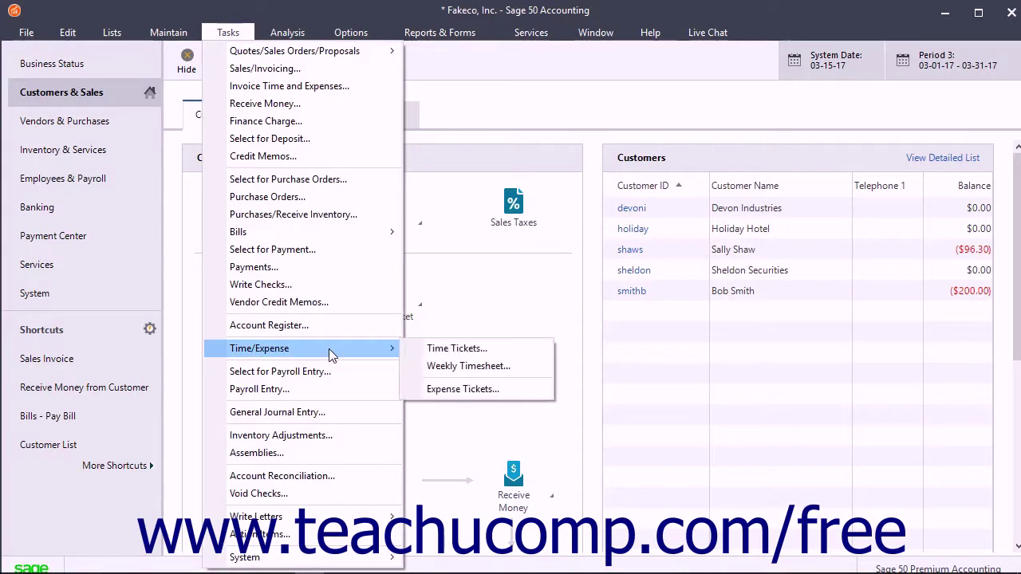
pyautogui.click(447, 348)
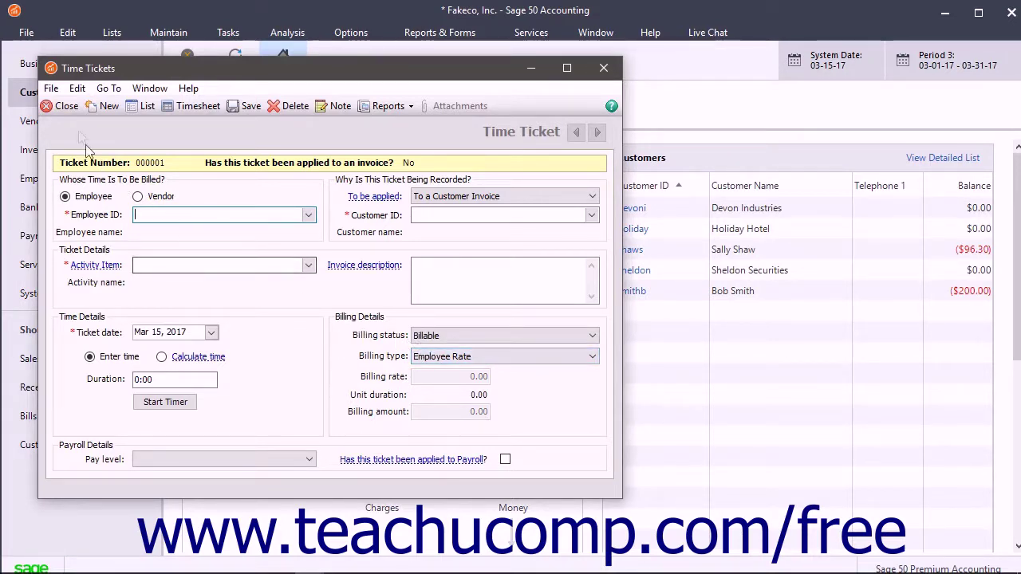
pyautogui.click(67, 106)
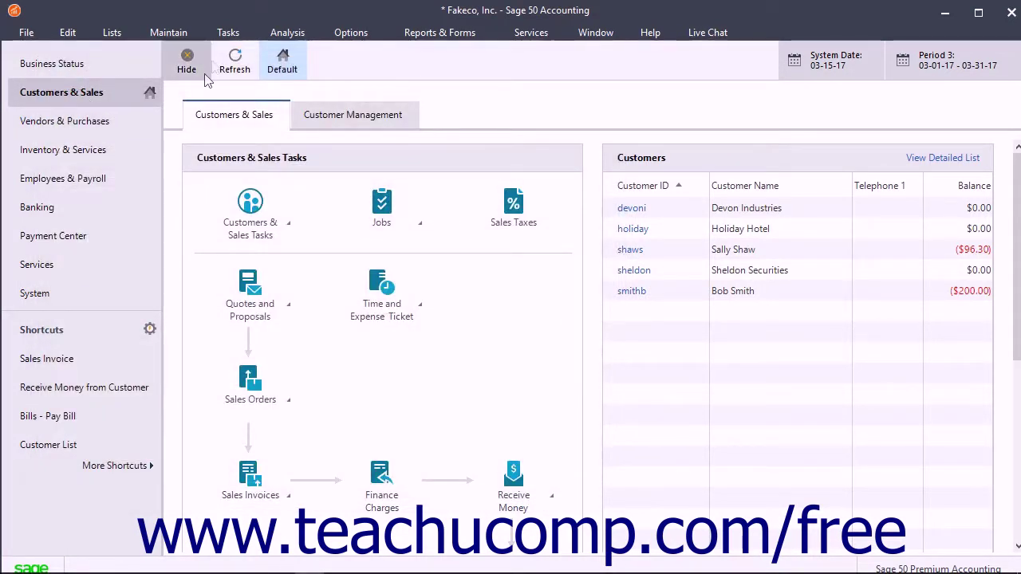
# Open the Weekly Timesheet entry window maximized, with Employee selected
pyautogui.click(229, 34)
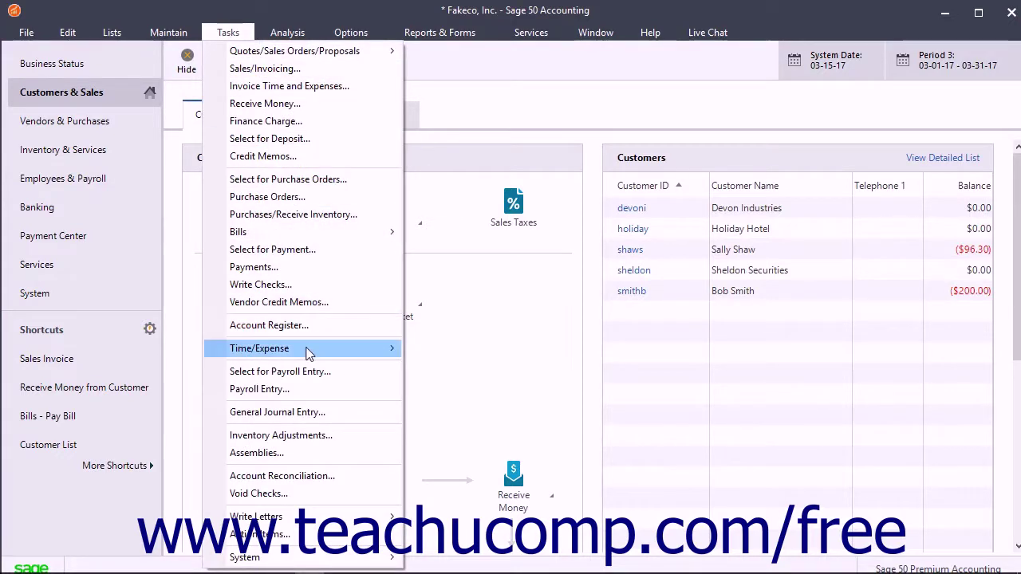
pyautogui.moveTo(308, 351)
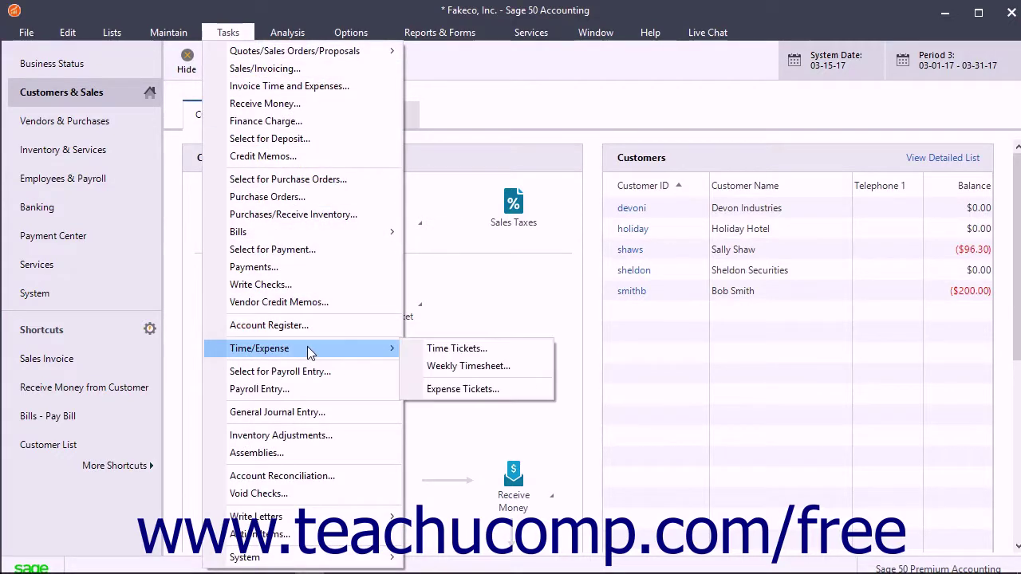
pyautogui.click(462, 366)
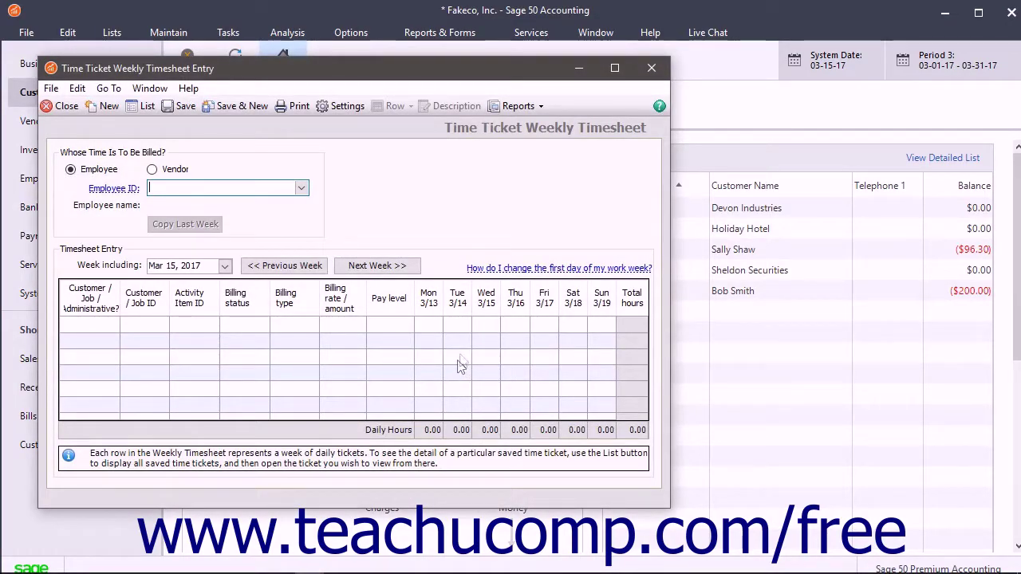
pyautogui.click(614, 68)
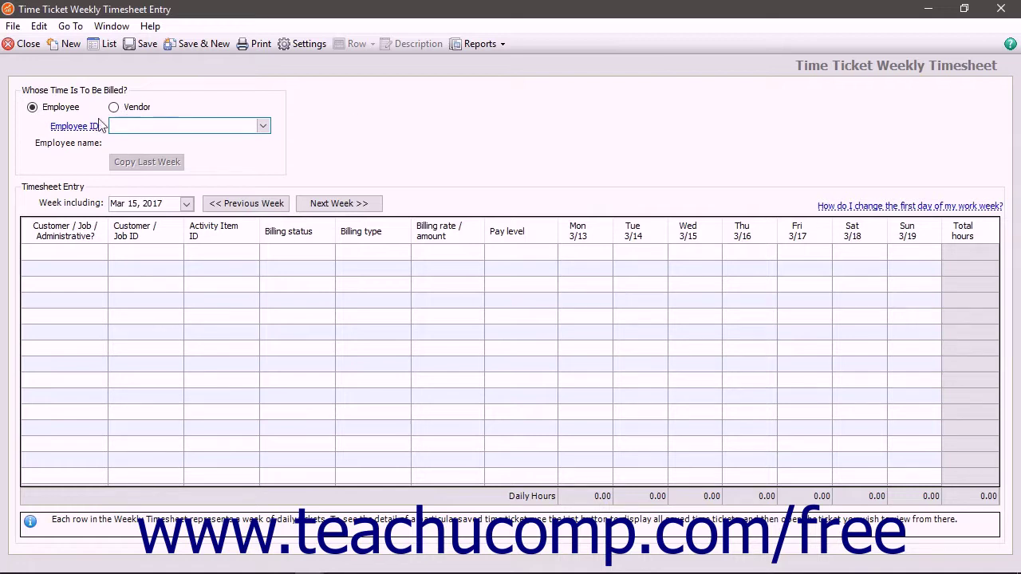
pyautogui.click(35, 111)
# Pick the employee from the Employee ID lookup and check the week-including date calendar
pyautogui.click(264, 127)
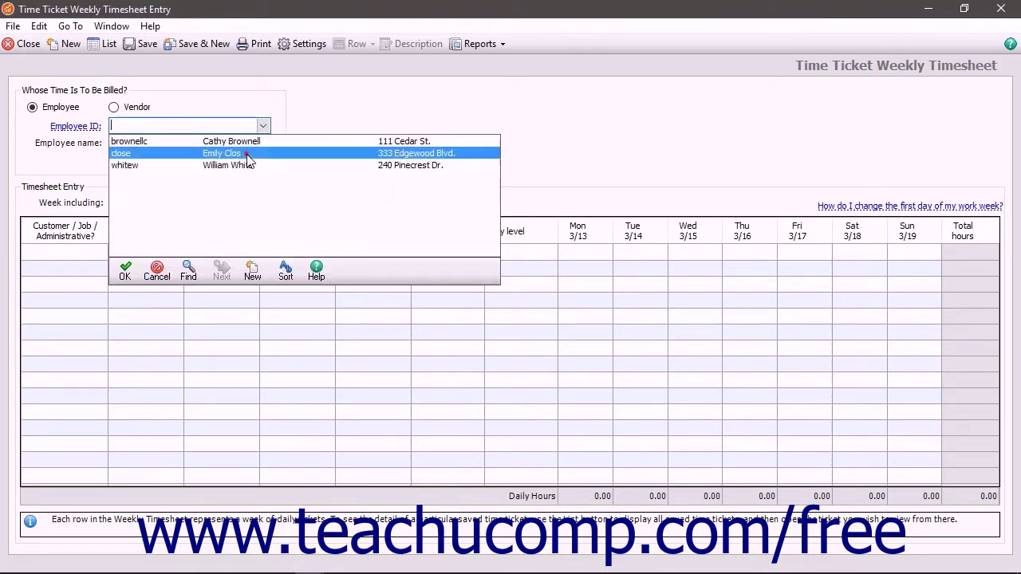
pyautogui.click(249, 154)
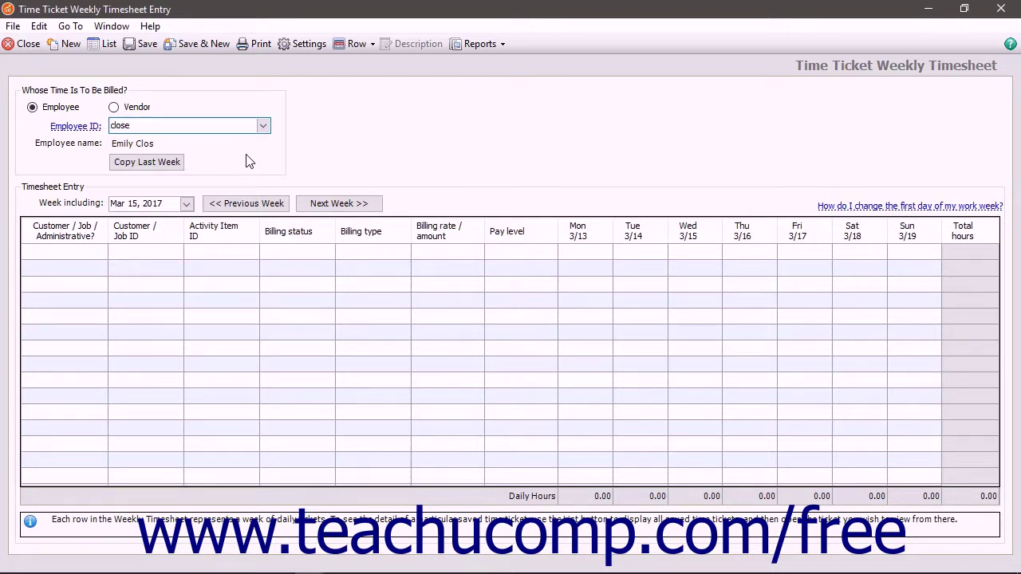
pyautogui.click(190, 204)
pyautogui.click(188, 204)
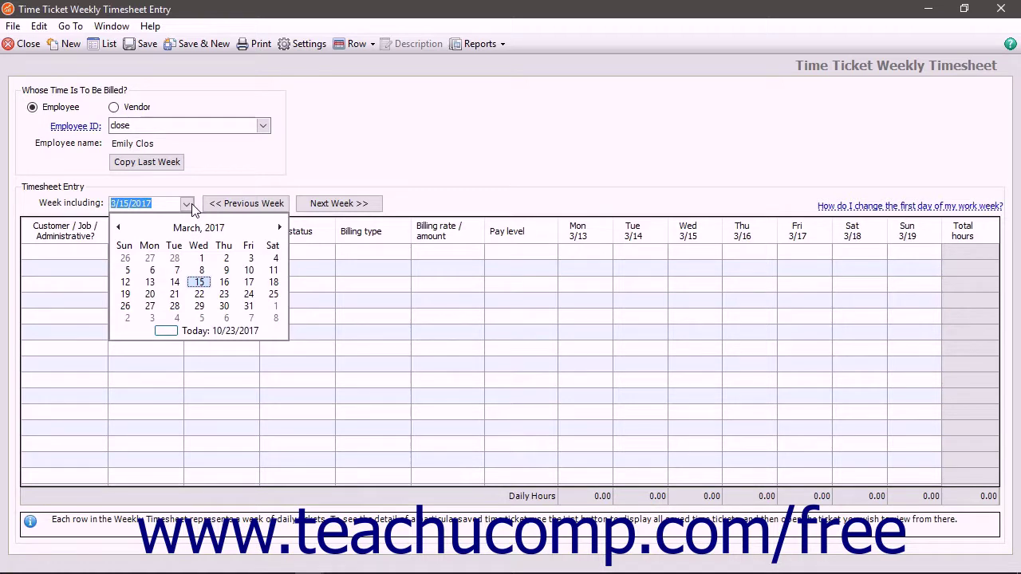
pyautogui.click(188, 204)
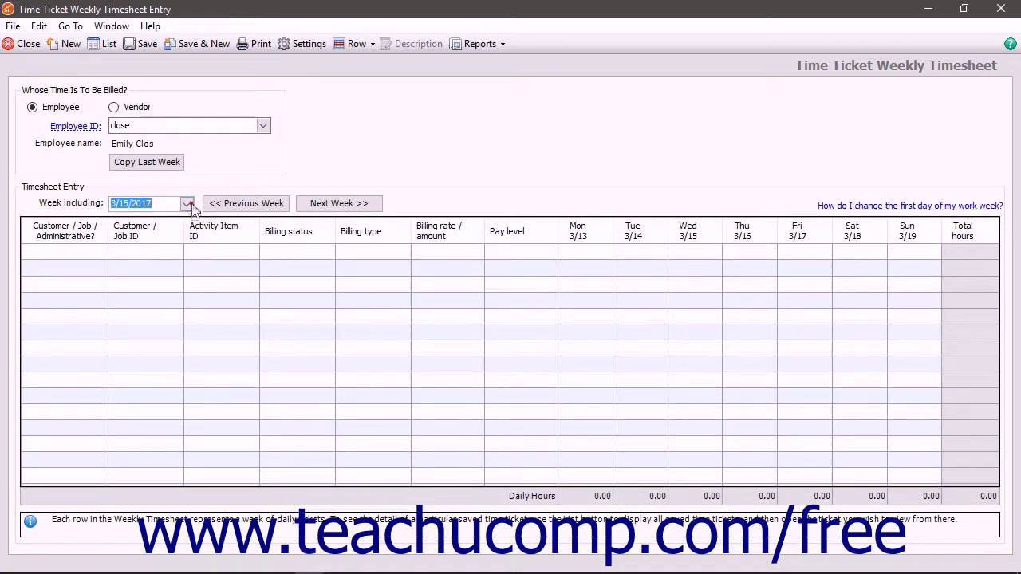
# Make the first timesheet row a Job line for job Networking02-01
pyautogui.click(70, 247)
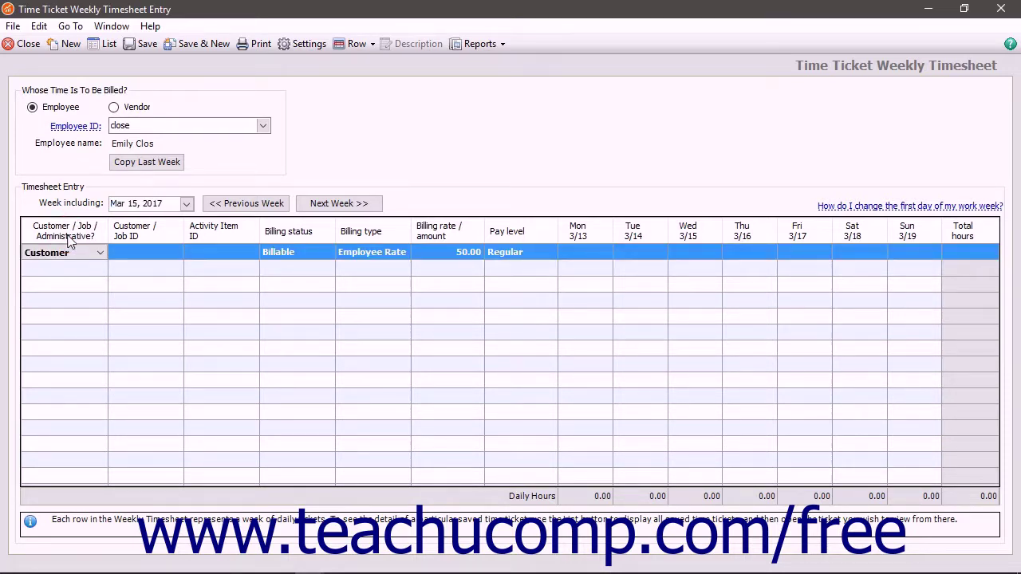
pyautogui.click(83, 253)
pyautogui.click(99, 253)
pyautogui.click(89, 278)
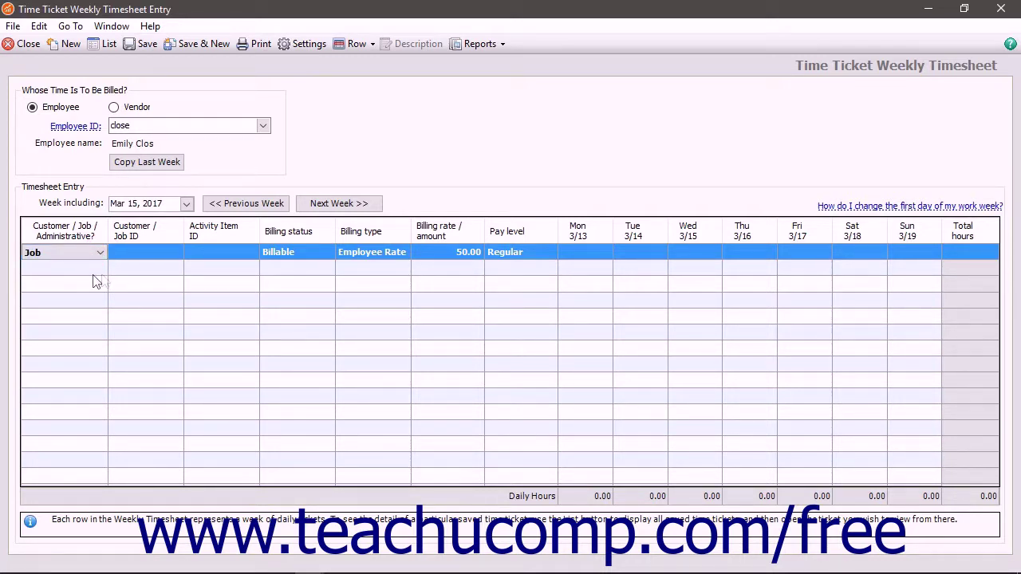
pyautogui.click(146, 252)
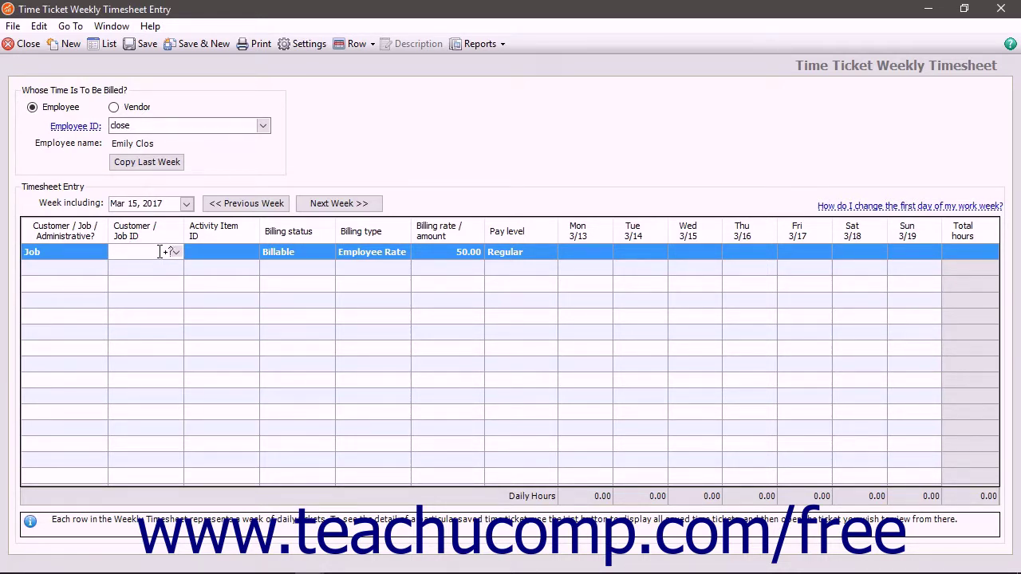
pyautogui.click(175, 253)
pyautogui.click(174, 265)
pyautogui.click(217, 253)
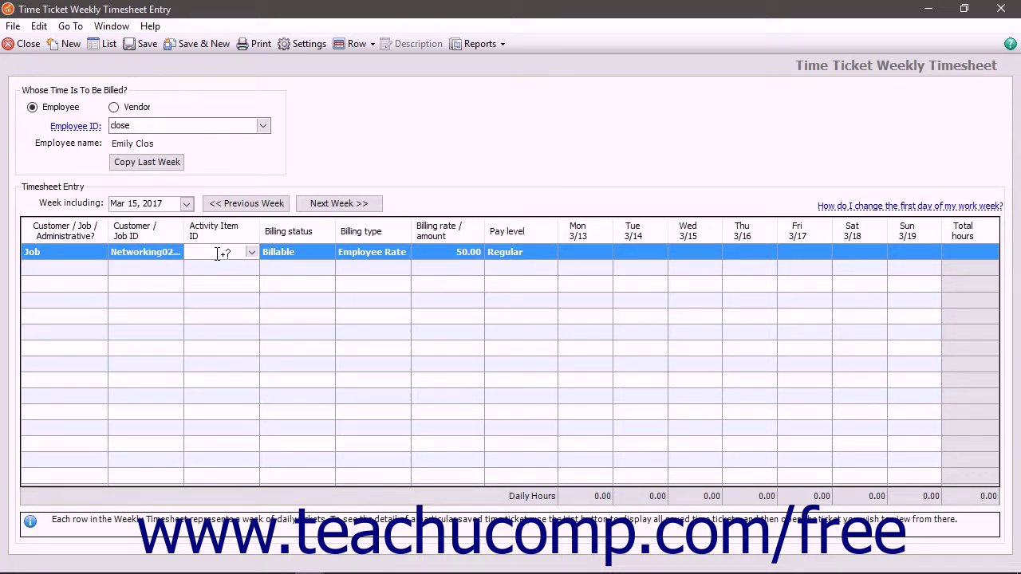
# Set activity 05cnetwork and enter 4 hours Monday, 2 each Tuesday to Thursday
pyautogui.click(251, 252)
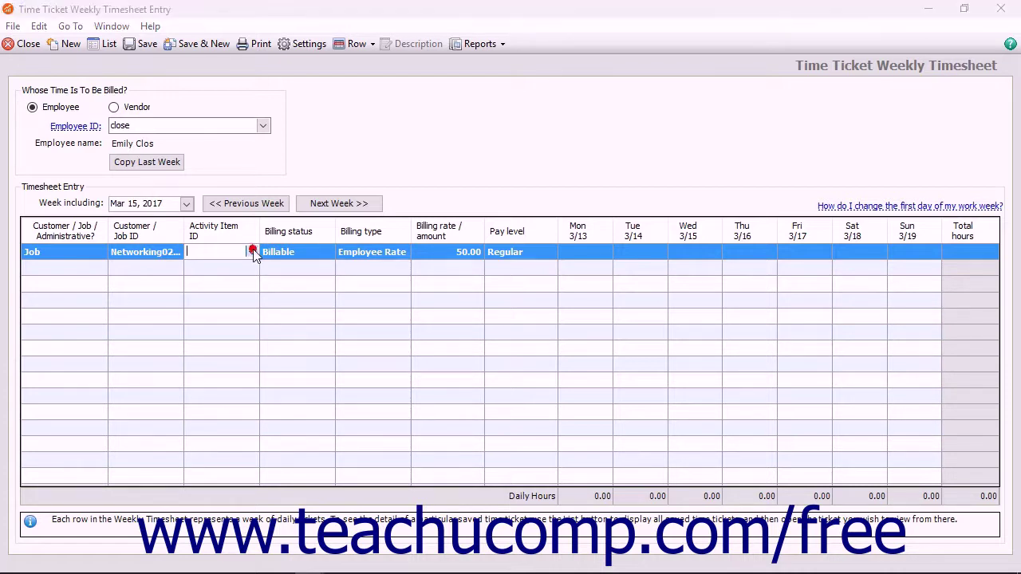
pyautogui.doubleClick(236, 266)
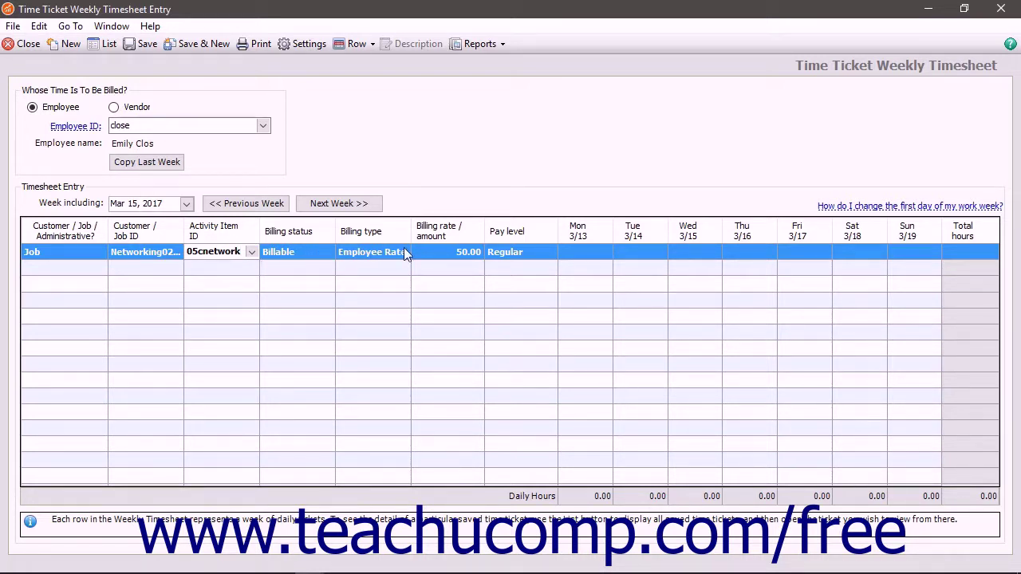
pyautogui.click(603, 255)
pyautogui.write('4')
pyautogui.press('Tab')
pyautogui.write('2')
pyautogui.press('Tab')
pyautogui.write('2')
pyautogui.press('Tab')
pyautogui.write('2')
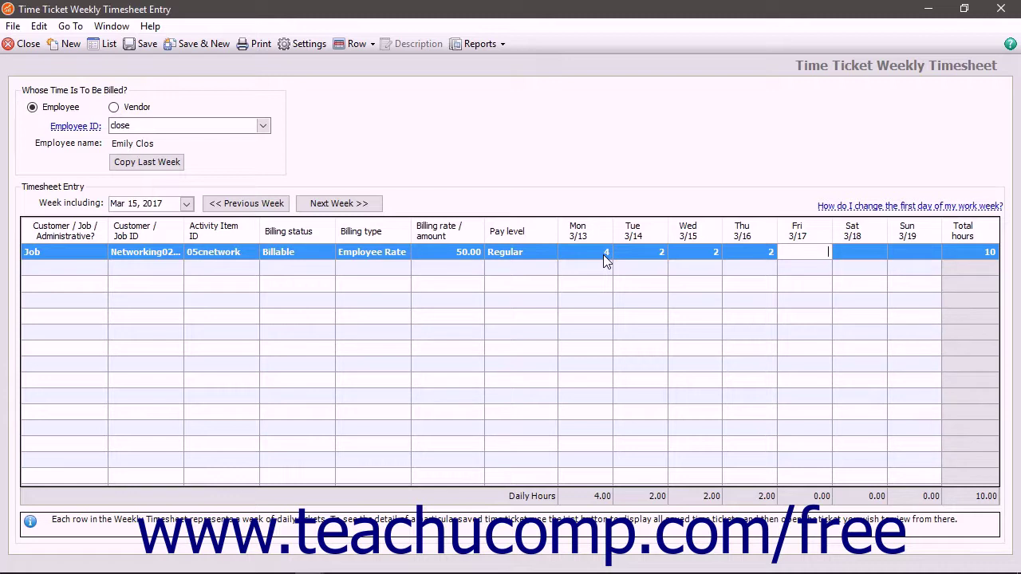
# Keep the line's pay level at Regular and its billing status Billable
pyautogui.click(502, 254)
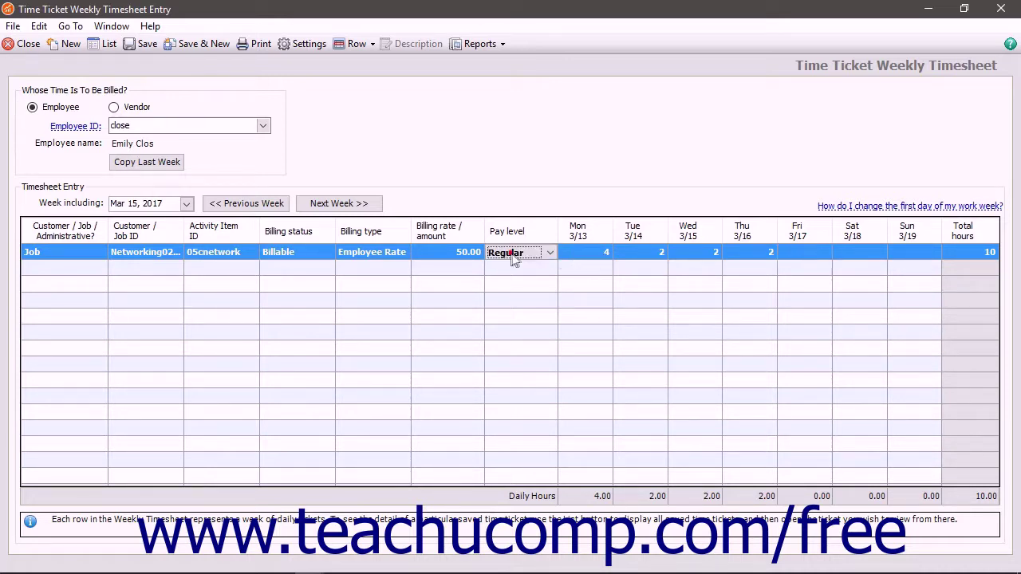
pyautogui.click(549, 254)
pyautogui.click(550, 253)
pyautogui.click(327, 252)
pyautogui.click(312, 268)
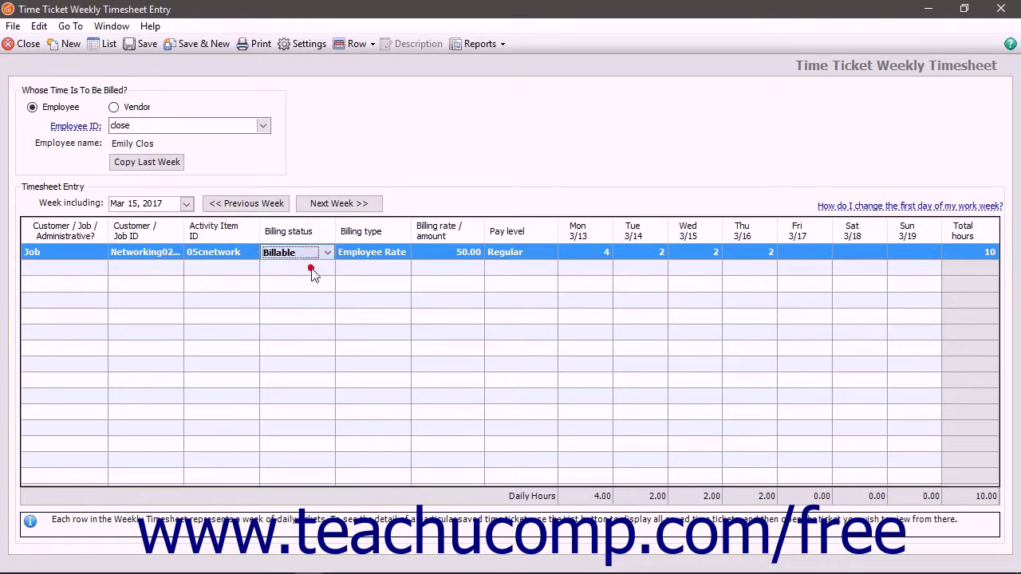
# Set the line's billing type to Activity Rate, raising the rate to 52.50
pyautogui.click(394, 255)
pyautogui.click(404, 252)
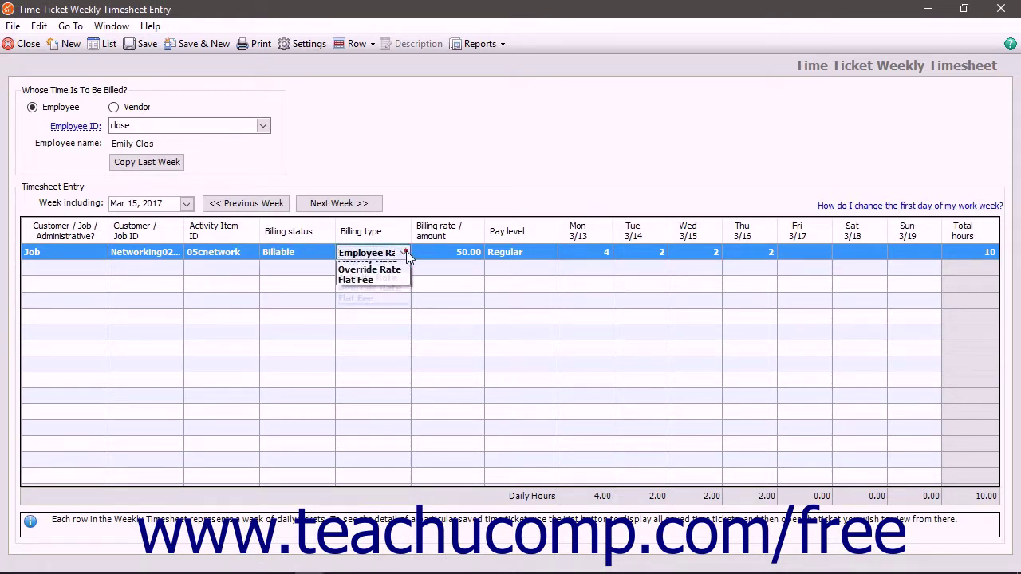
pyautogui.click(394, 277)
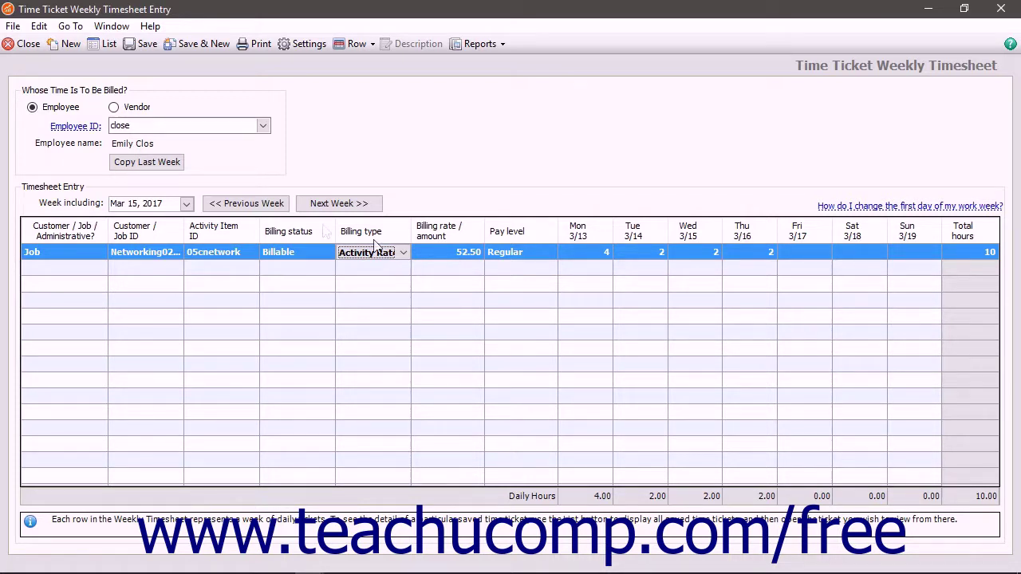
# Save the weekly timesheet with its 10-hour Activity Rate line
pyautogui.click(146, 43)
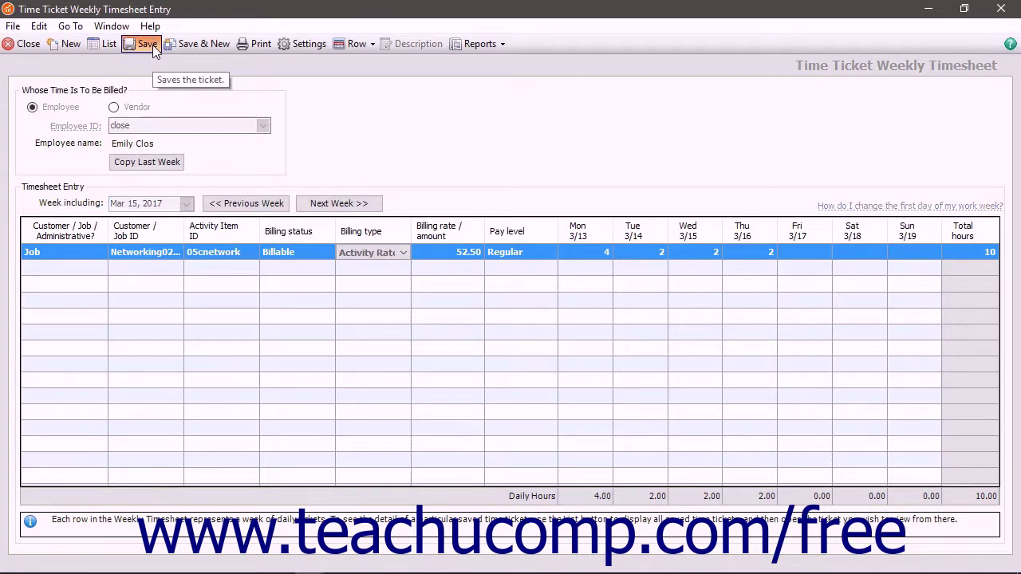